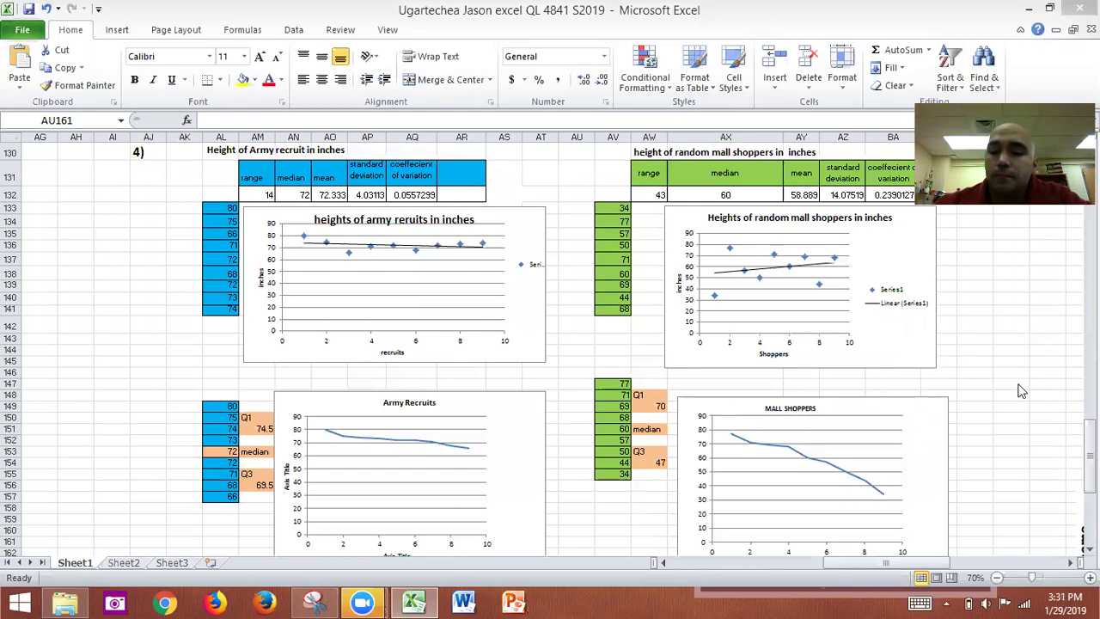
# Examine the section 4 height statistics and charts comparing the Army recruits with the random mall shoppers.
pyautogui.scroll(1, 957, 351)
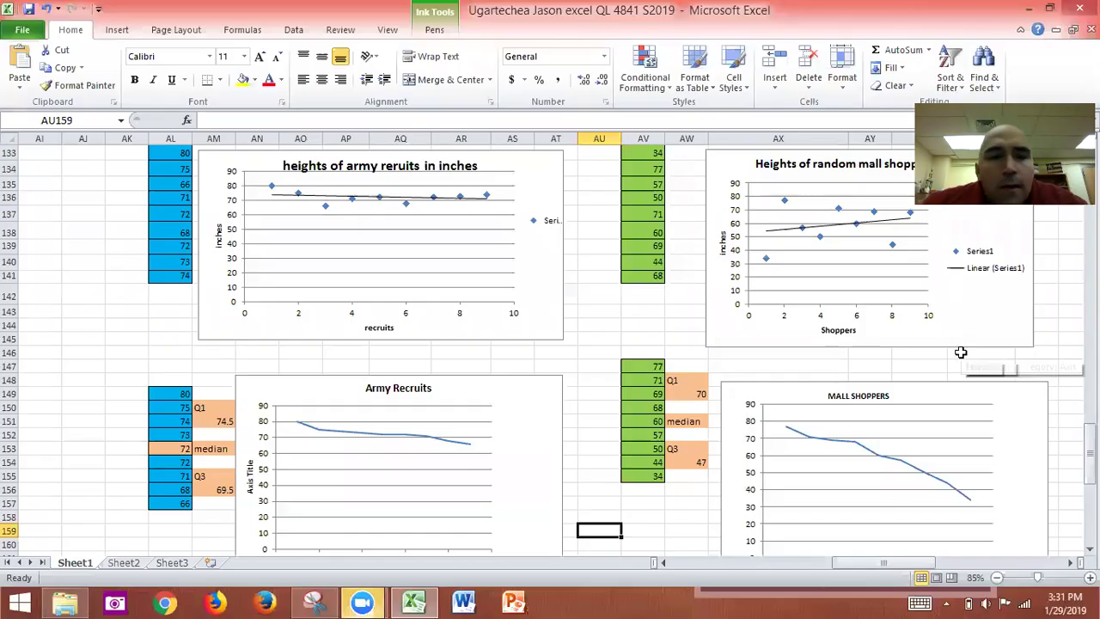
pyautogui.press('Up')
pyautogui.press('Up')
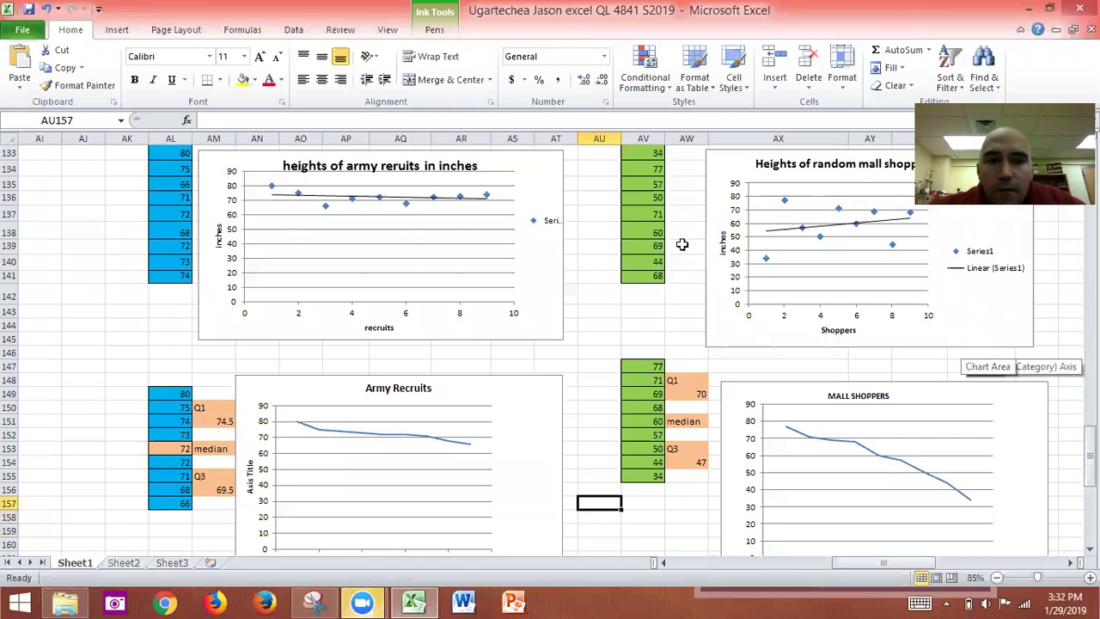
pyautogui.click(609, 246)
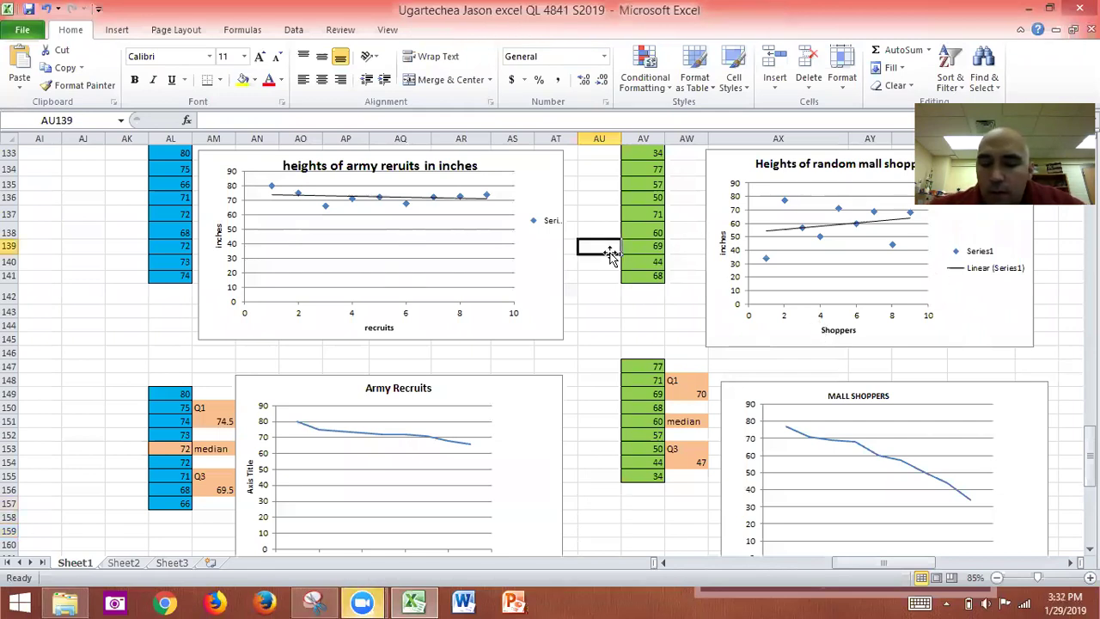
pyautogui.press('Up')
pyautogui.press('Up')
pyautogui.press('Up')
pyautogui.press('Up')
pyautogui.press('Up')
pyautogui.press('Up')
pyautogui.press('Up')
pyautogui.press('Up')
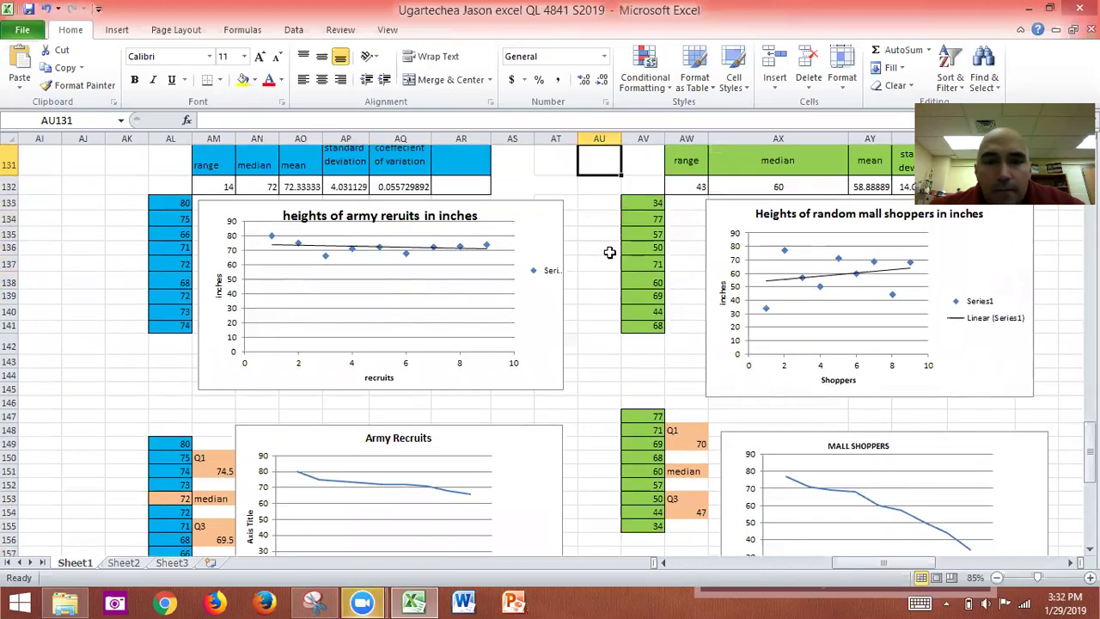
pyautogui.press('Down')
pyautogui.press('Down')
pyautogui.press('Down')
pyautogui.press('Down')
pyautogui.press('Down')
pyautogui.press('Down')
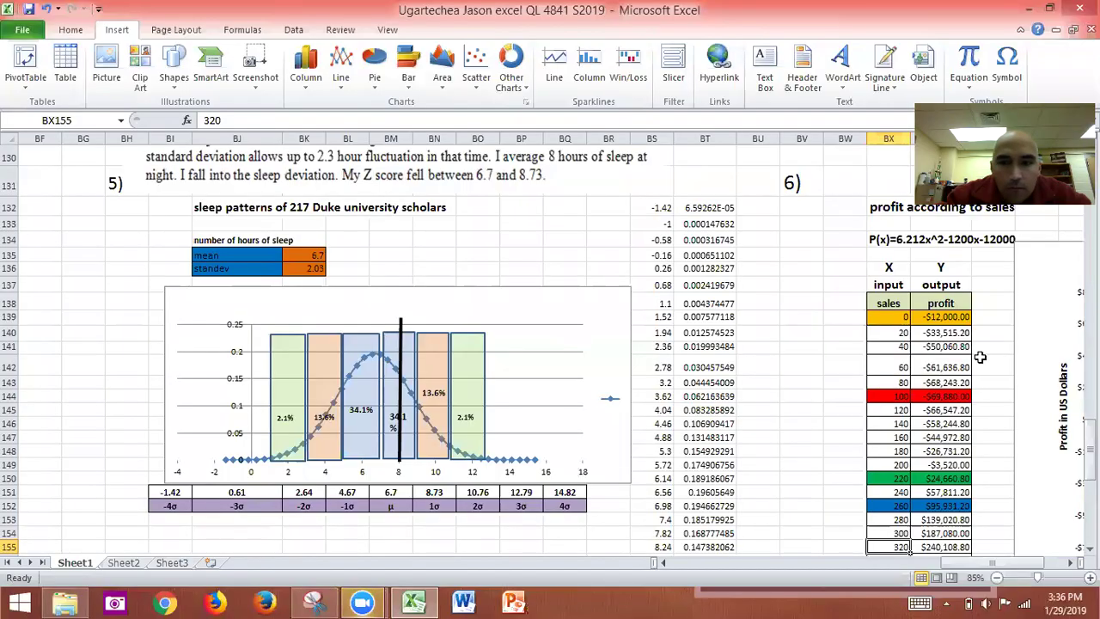
# Examine the section 6 profit-by-sales table and the full flamethrower business profit chart down to its number of sales axis.
pyautogui.click(979, 356)
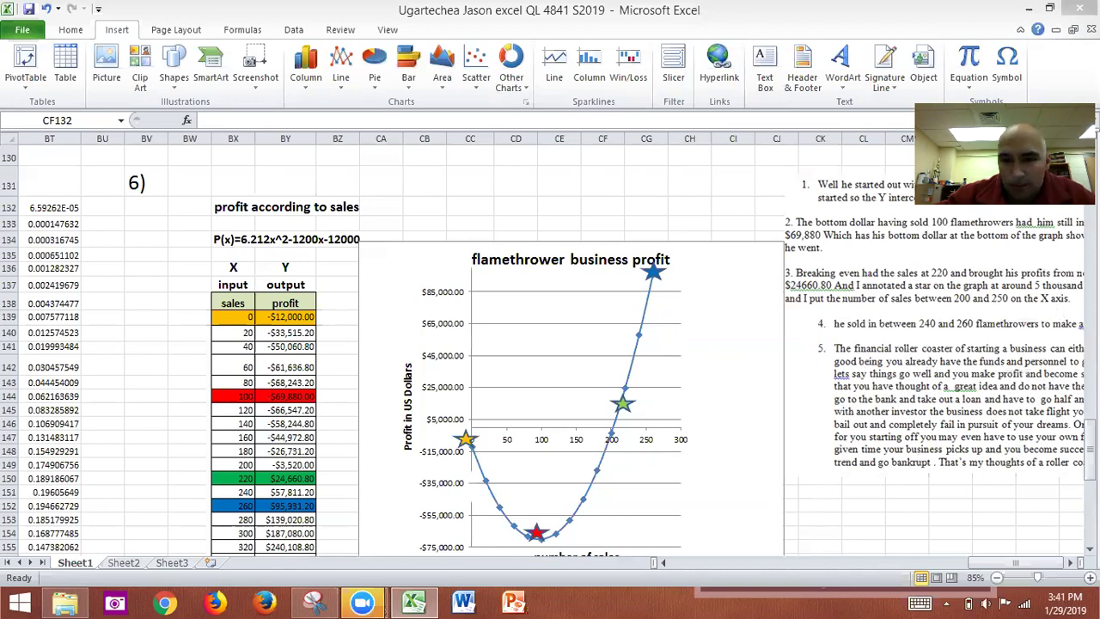
pyautogui.click(753, 196)
pyautogui.press('Down')
pyautogui.press('Down')
pyautogui.press('Down')
pyautogui.press('Down')
pyautogui.press('Down')
pyautogui.press('Down')
pyautogui.press('Down')
pyautogui.press('Down')
pyautogui.press('Down')
pyautogui.press('Down')
pyautogui.press('Down')
pyautogui.press('Down')
pyautogui.press('Down')
pyautogui.press('Down')
pyautogui.press('Down')
pyautogui.press('Down')
pyautogui.press('Down')
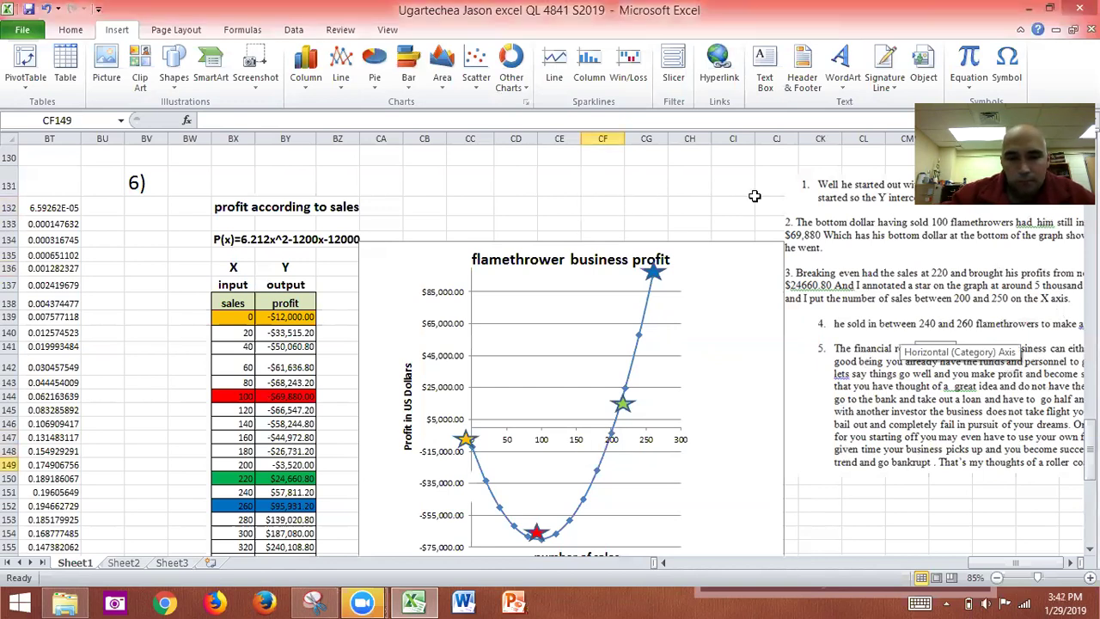
pyautogui.press('Down')
pyautogui.press('Down')
pyautogui.press('Down')
pyautogui.press('Down')
pyautogui.press('Down')
pyautogui.press('Down')
pyautogui.press('Down')
pyautogui.press('Down')
pyautogui.press('Down')
pyautogui.press('Down')
pyautogui.press('Down')
pyautogui.press('Down')
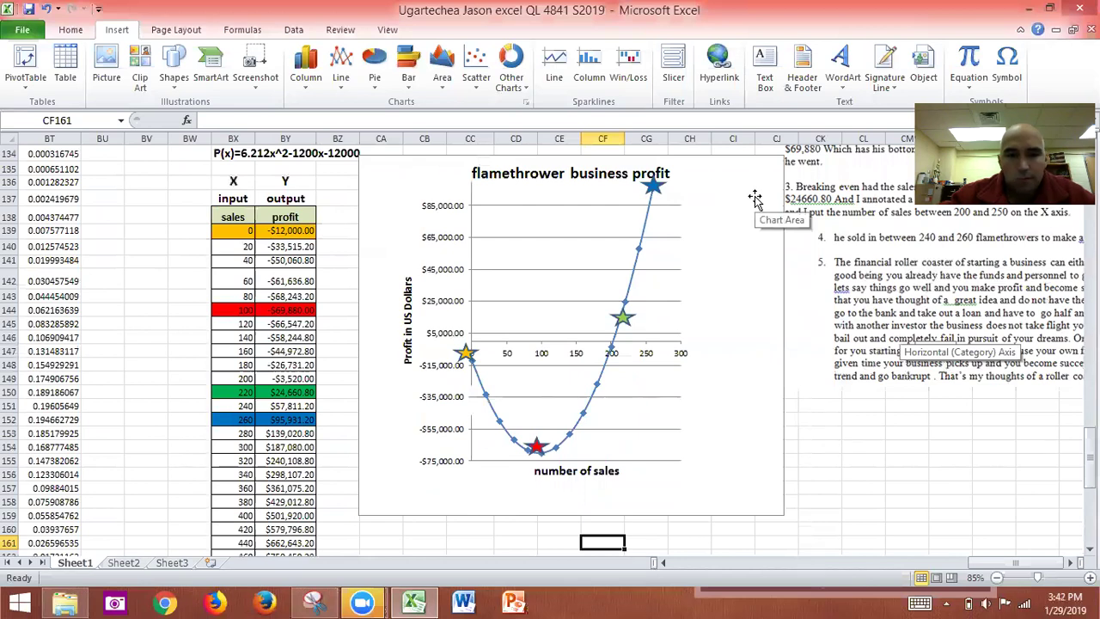